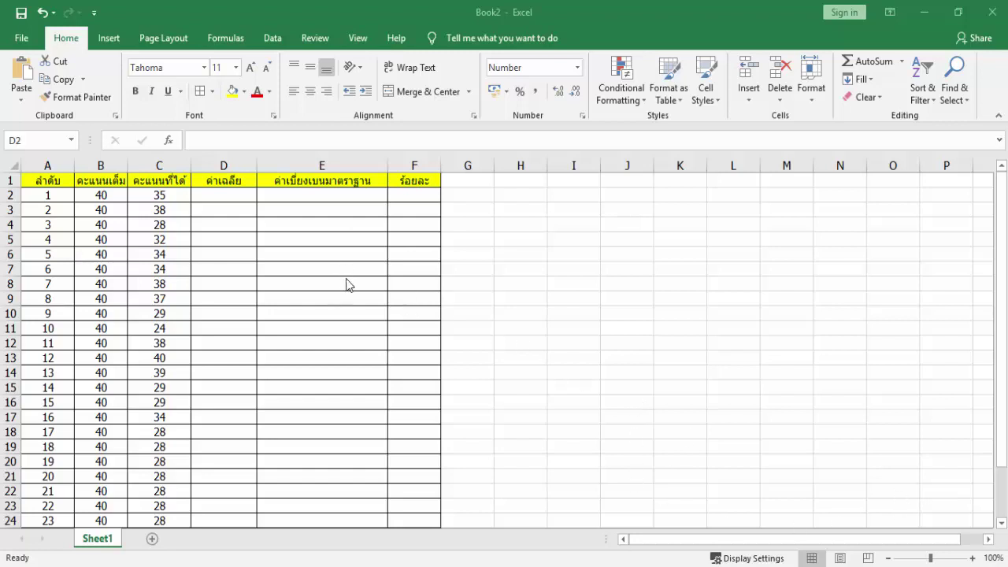
# Step: Insert an AutoSum Average formula into cell D2
pyautogui.click(225, 196)
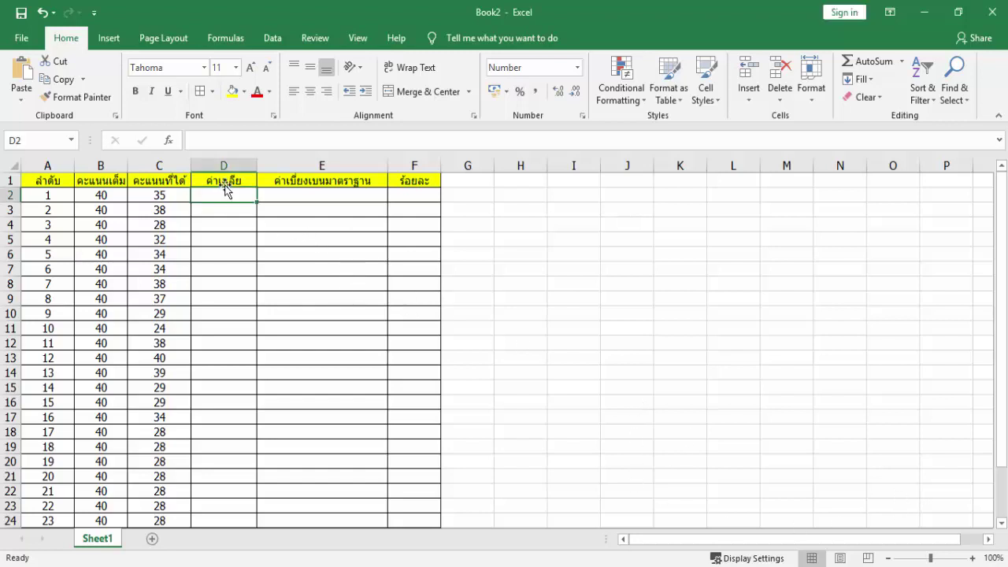
pyautogui.click(299, 196)
pyautogui.click(404, 197)
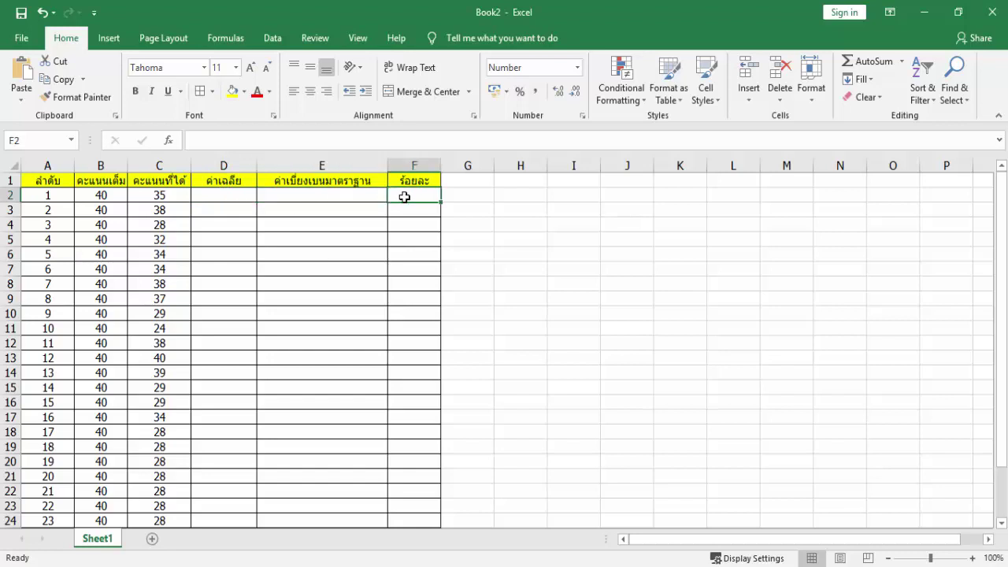
pyautogui.click(233, 199)
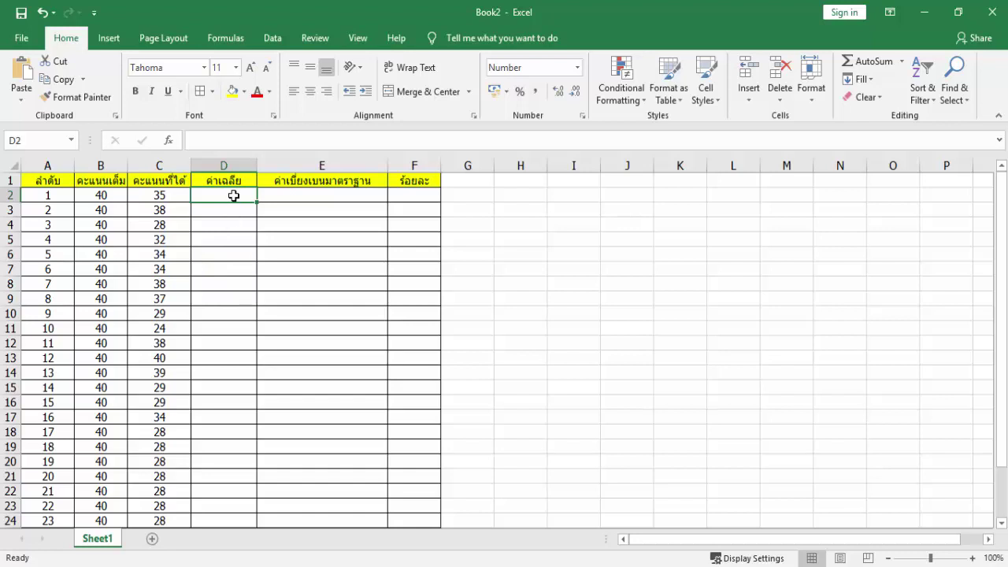
pyautogui.click(902, 63)
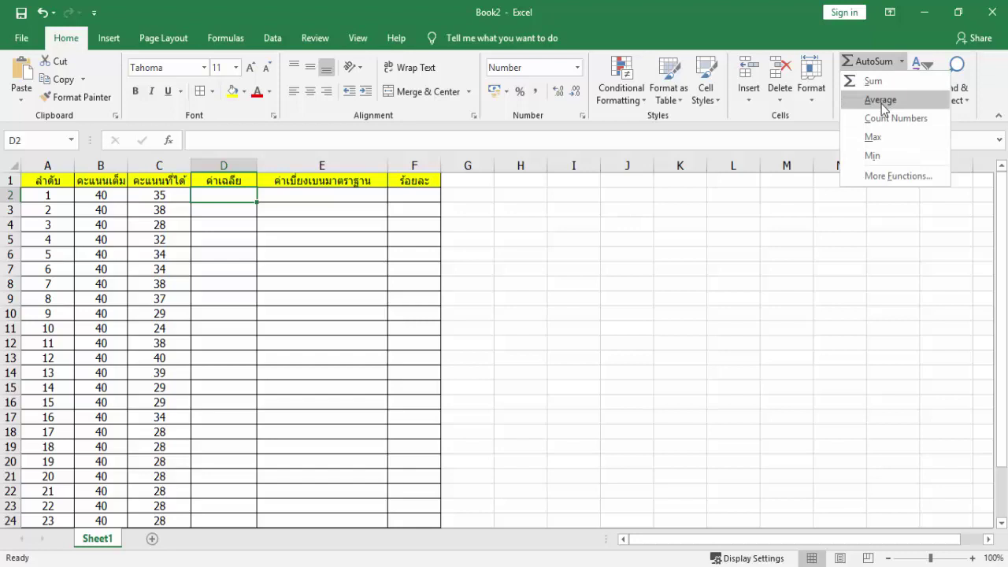
pyautogui.click(880, 100)
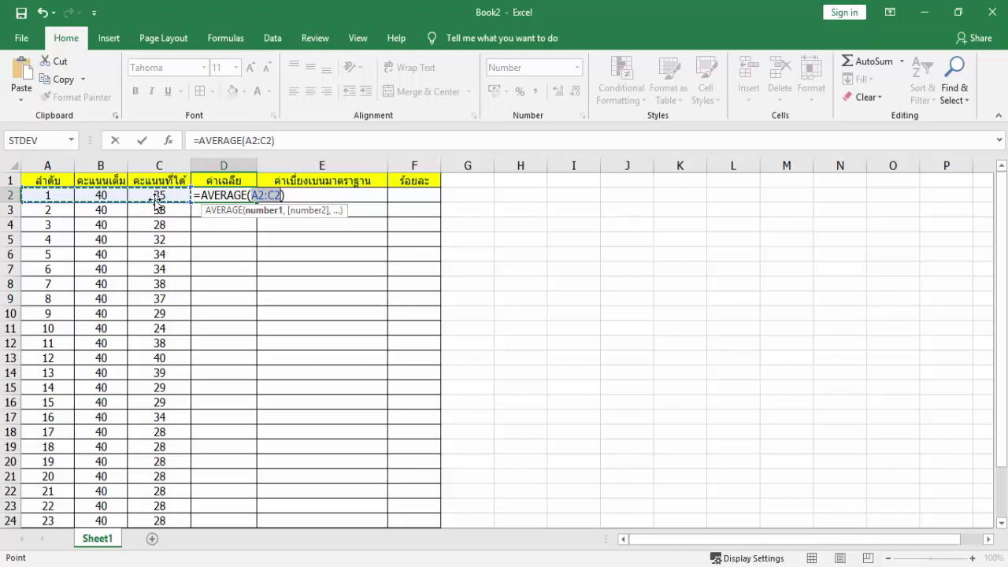
# Step: Change the average range to C2:C28 and commit, giving 31.33
pyautogui.click(253, 144)
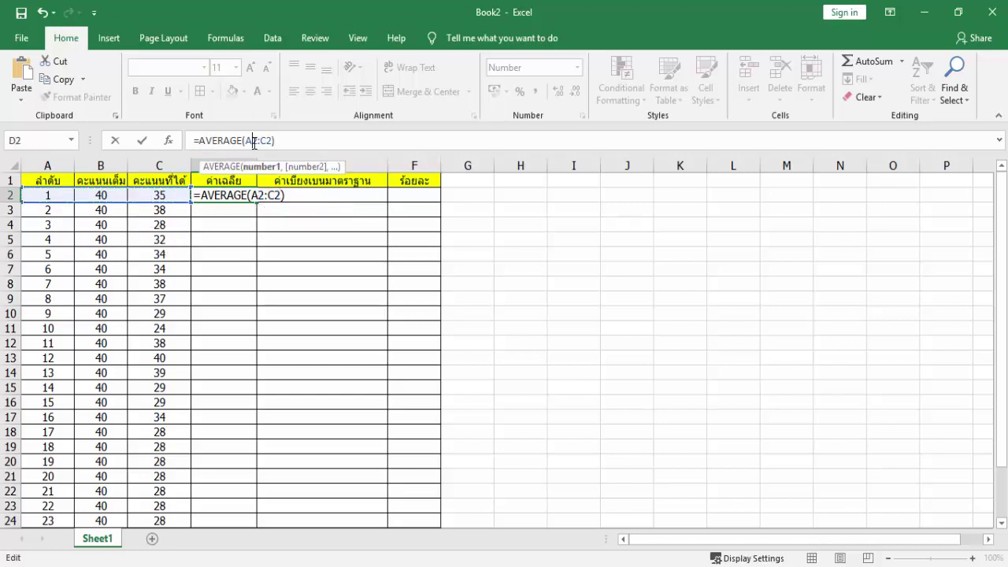
pyautogui.press('BackSpace')
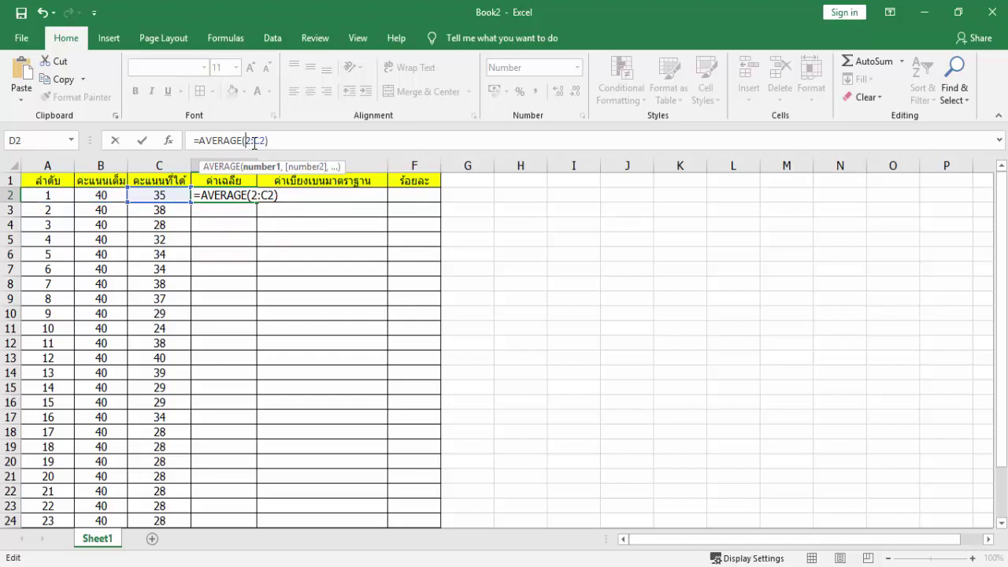
pyautogui.write('C')
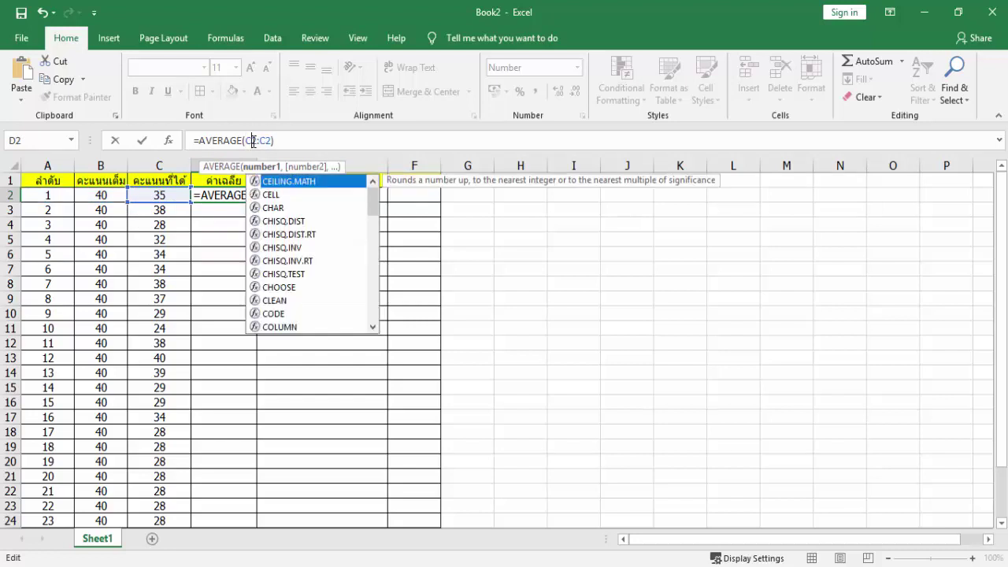
pyautogui.click(271, 140)
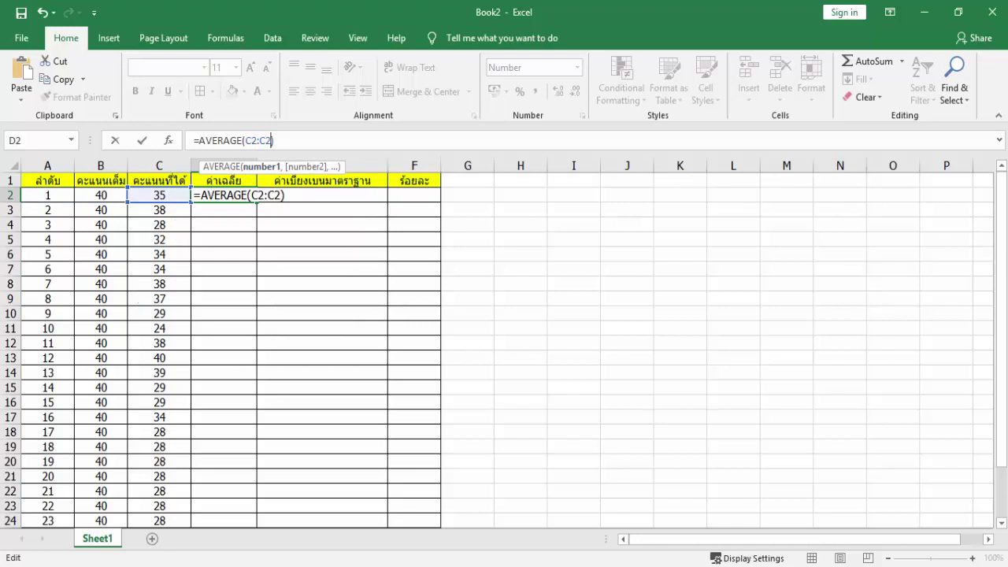
pyautogui.moveTo(1001, 371); pyautogui.dragTo(1001, 424)
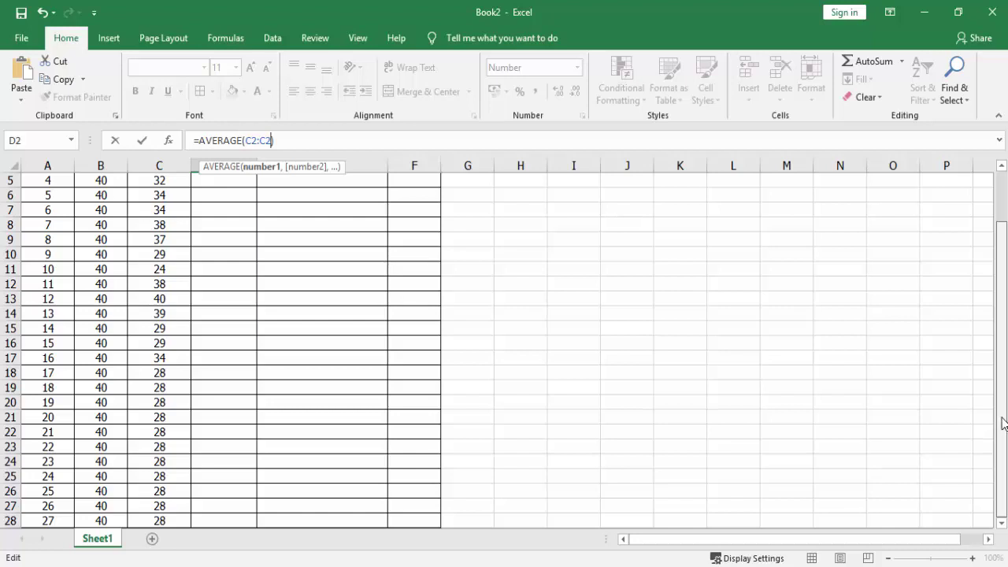
pyautogui.scroll(1, 373, 258)
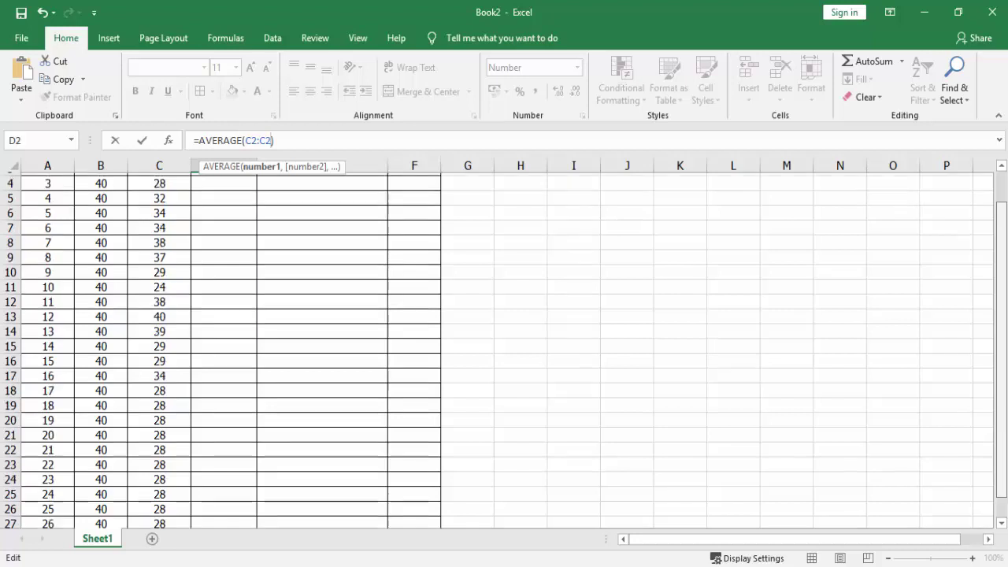
pyautogui.scroll(1, 373, 258)
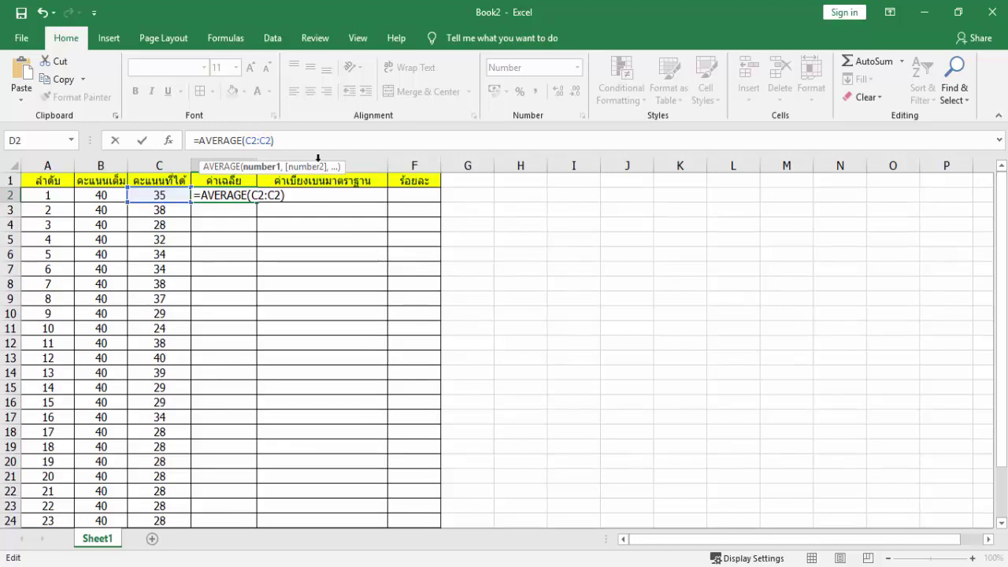
pyautogui.hotkey('ctrl', 'shift', 'Down')
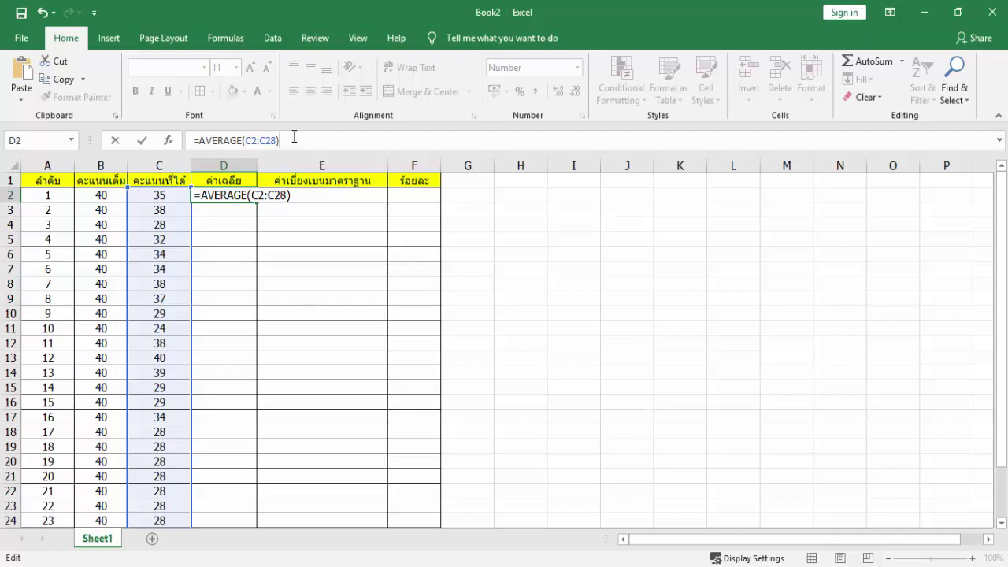
pyautogui.press('Return')
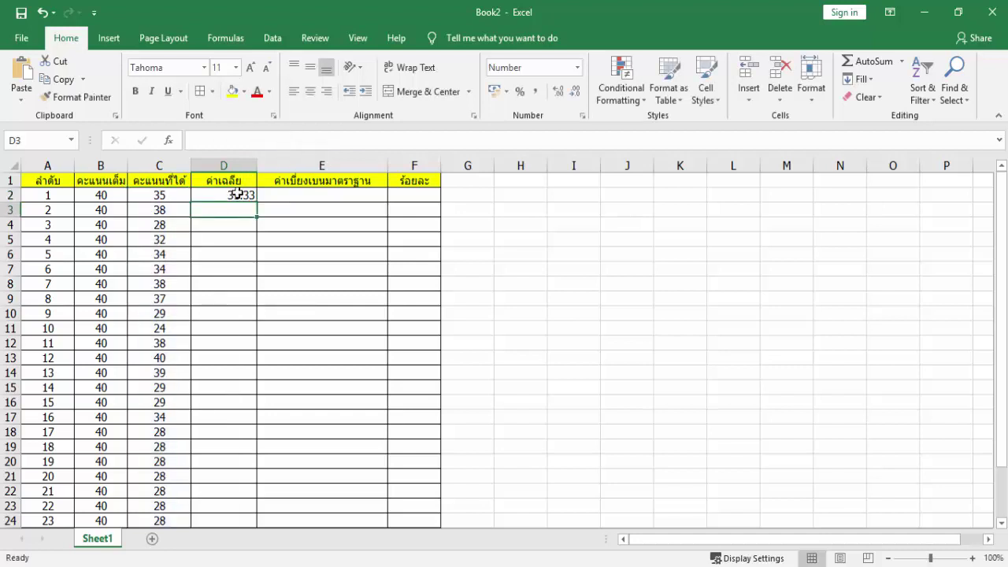
pyautogui.click(237, 194)
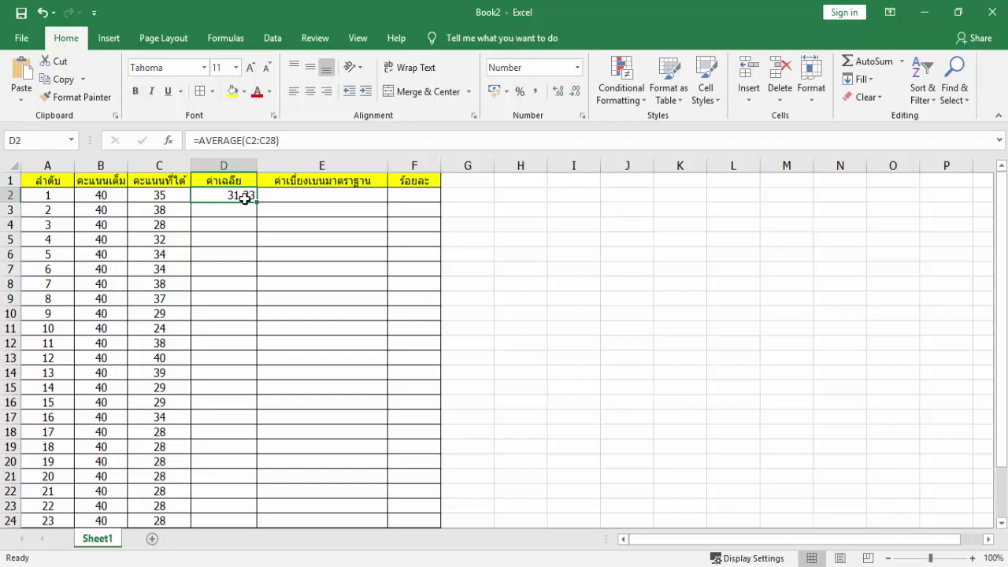
# Step: In E2, choose STDEV from AutoSum's More Functions list and confirm it
pyautogui.click(287, 197)
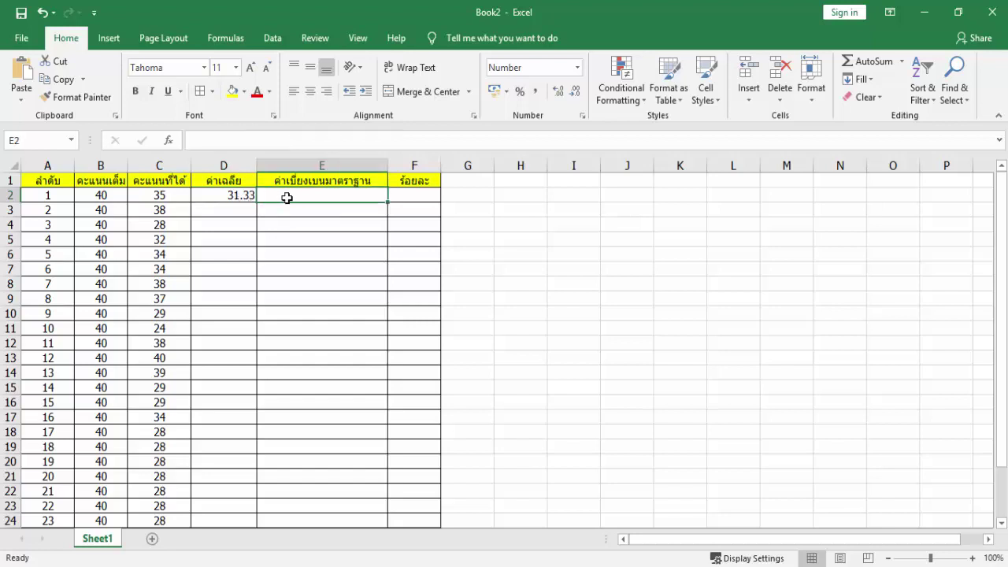
pyautogui.click(209, 195)
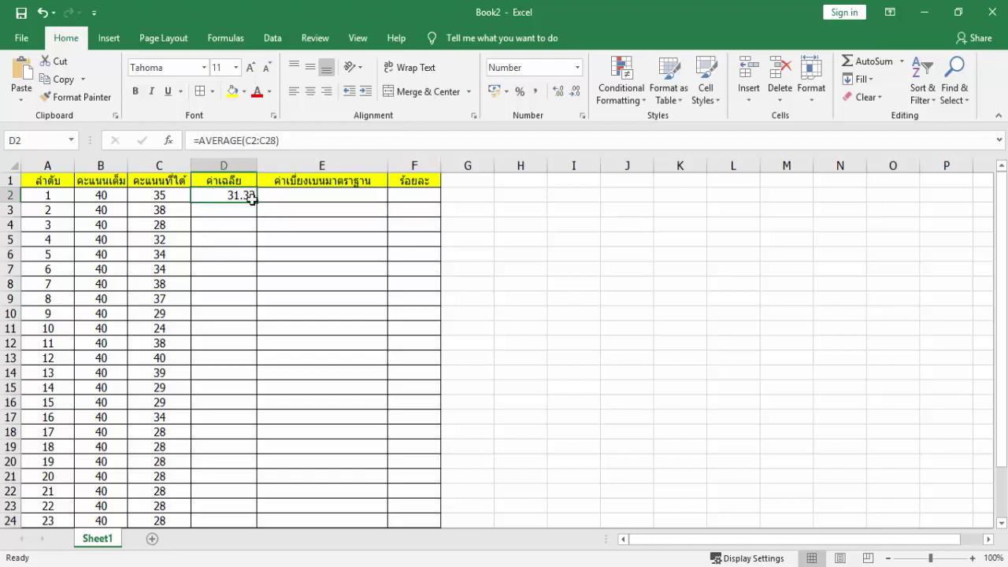
pyautogui.click(301, 199)
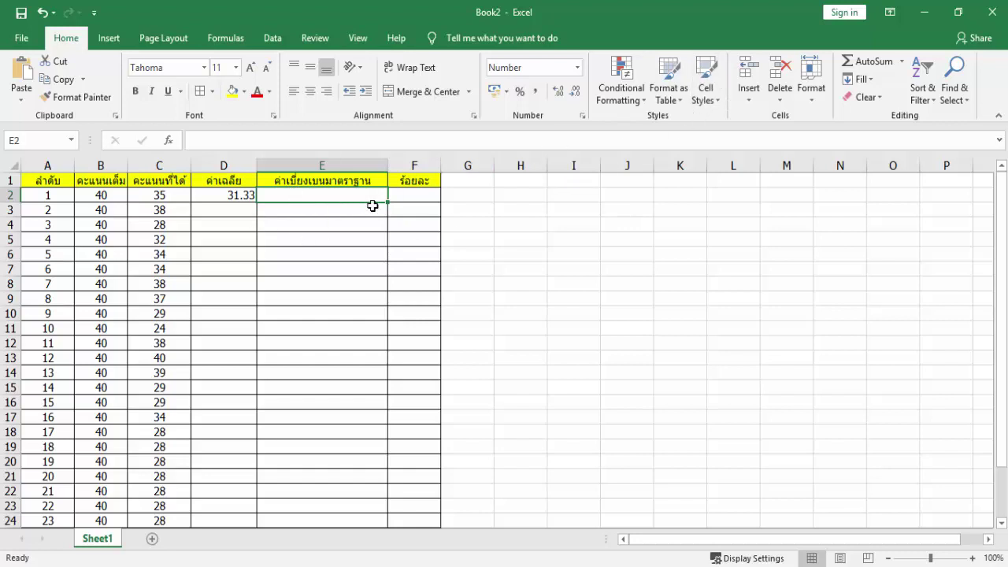
pyautogui.click(902, 61)
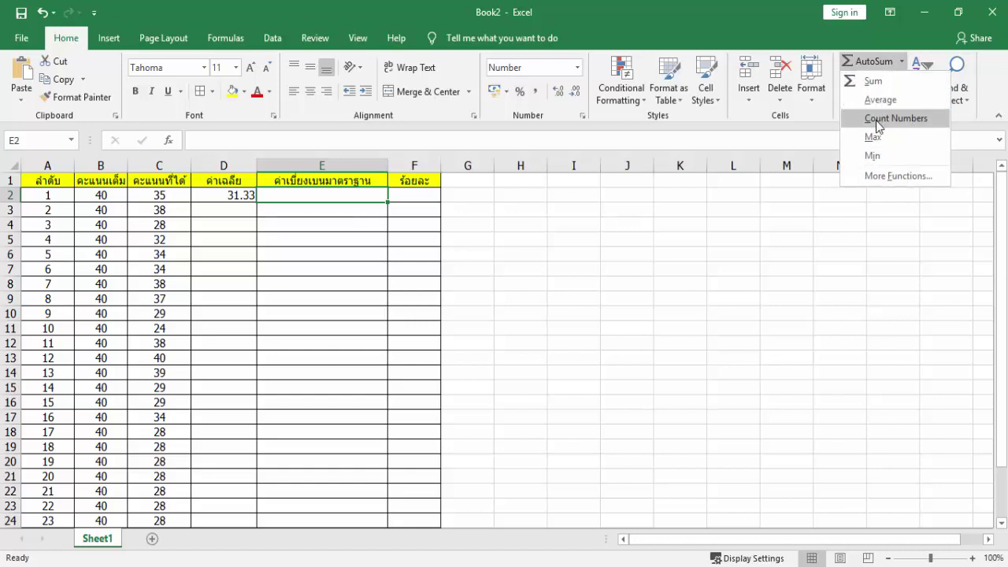
pyautogui.click(897, 176)
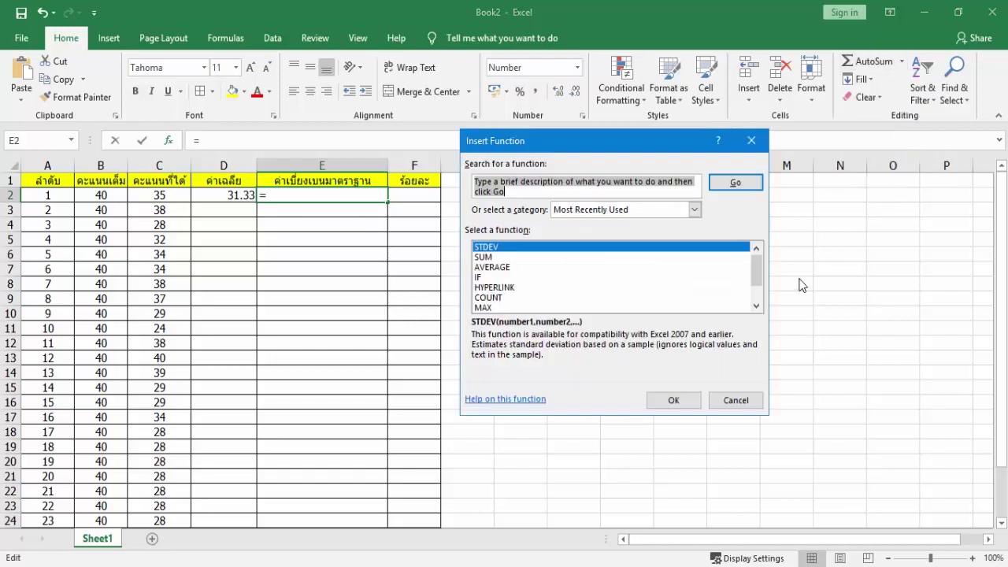
pyautogui.click(484, 257)
pyautogui.click(487, 249)
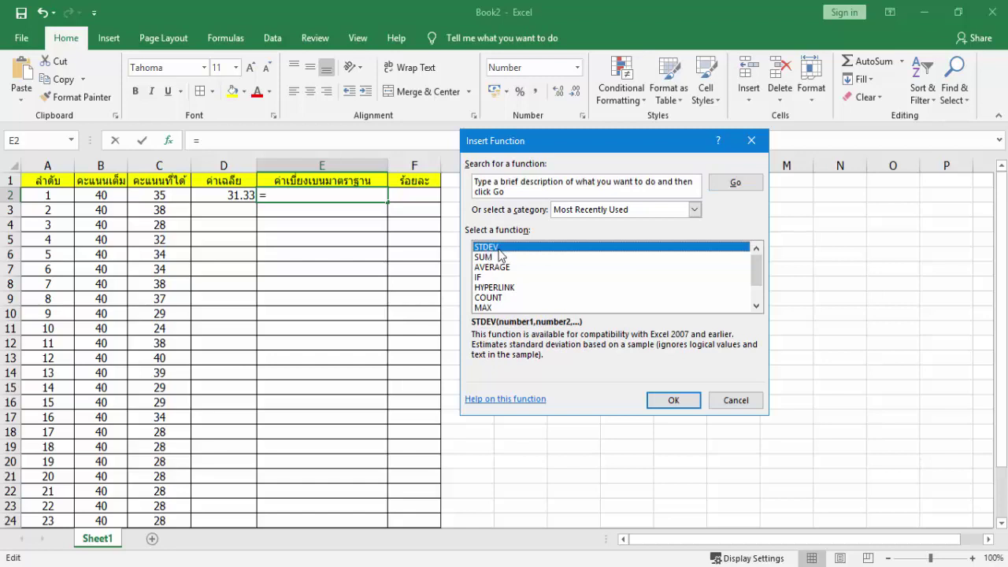
pyautogui.click(668, 402)
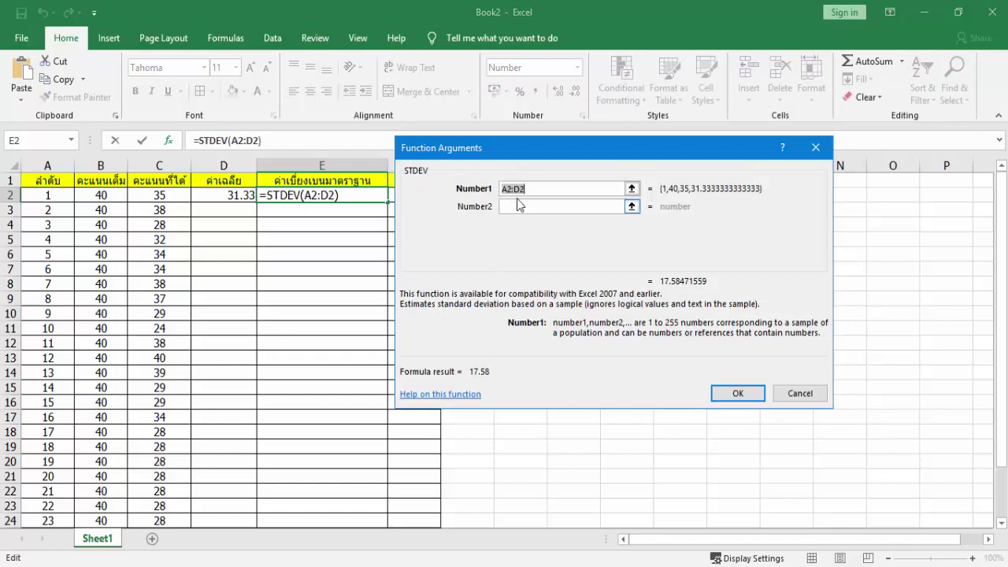
# Step: Change STDEV's Number1 range from A2:D2 to C2:C28 and confirm, giving 4.55
pyautogui.click(508, 190)
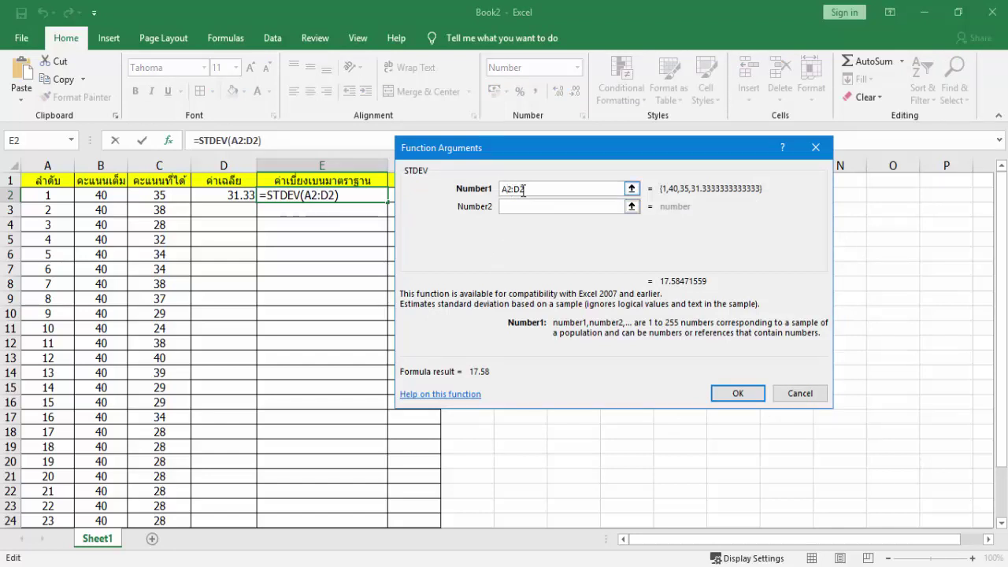
pyautogui.press('BackSpace')
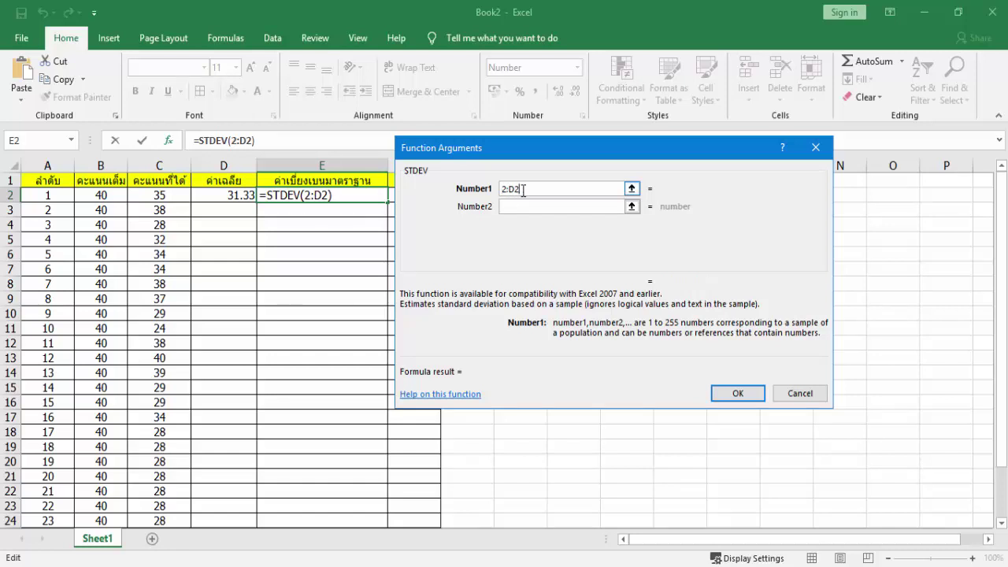
pyautogui.write('C')
pyautogui.press('BackSpace')
pyautogui.click(503, 189)
pyautogui.write('C')
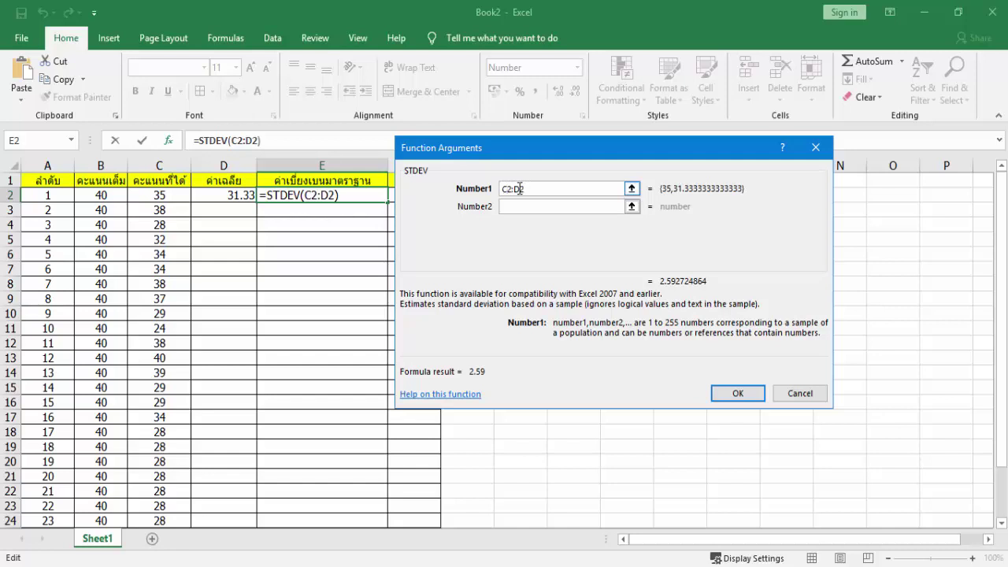
pyautogui.press('BackSpace')
pyautogui.write('C2')
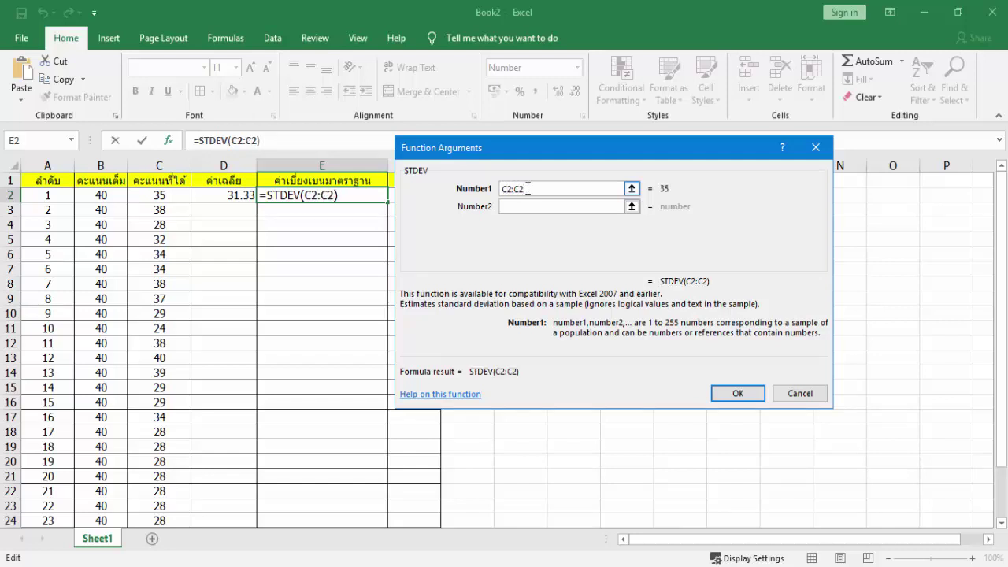
pyautogui.write('8')
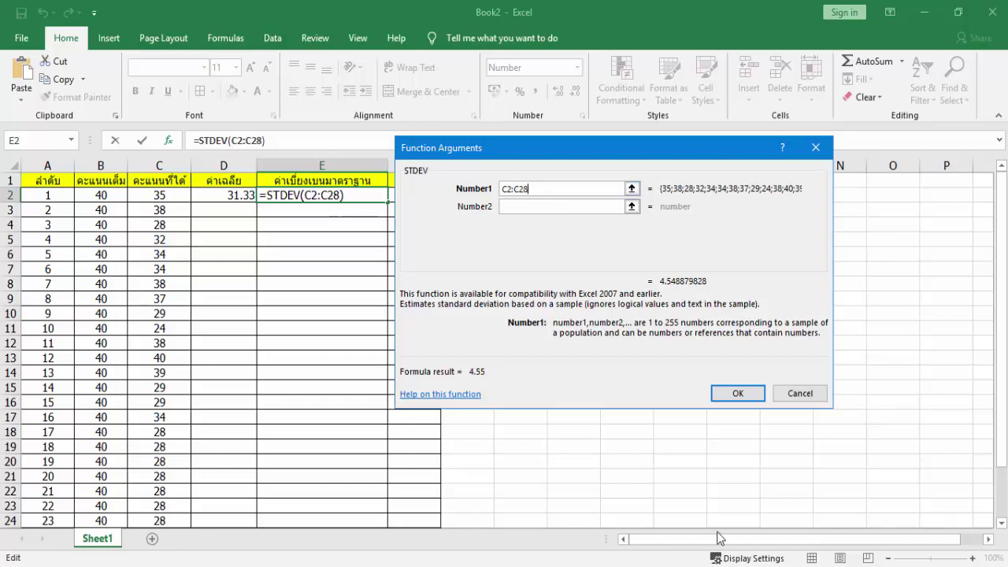
pyautogui.click(737, 393)
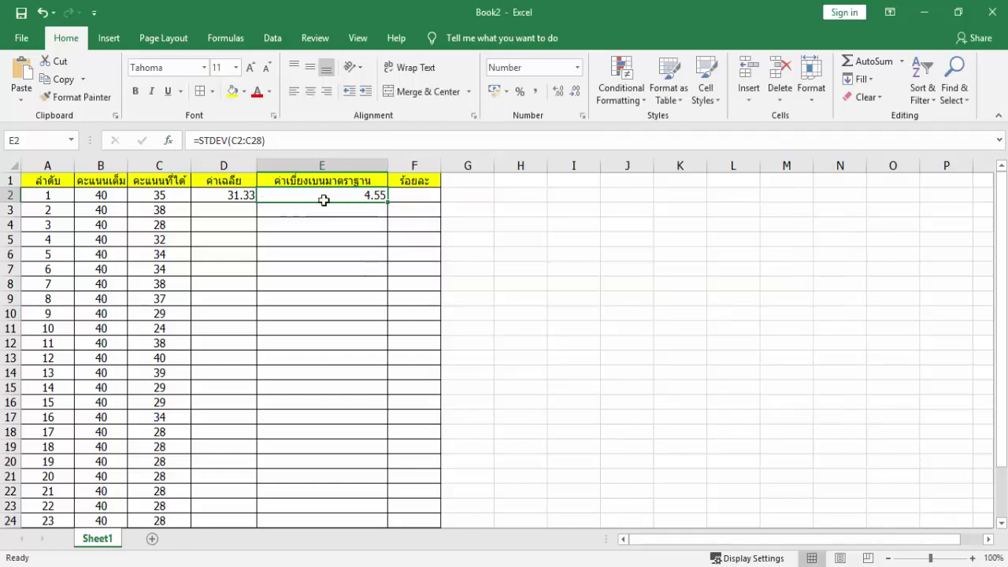
# Step: Centre the D2:F2 results and widen column F
pyautogui.moveTo(212, 200); pyautogui.dragTo(415, 197)
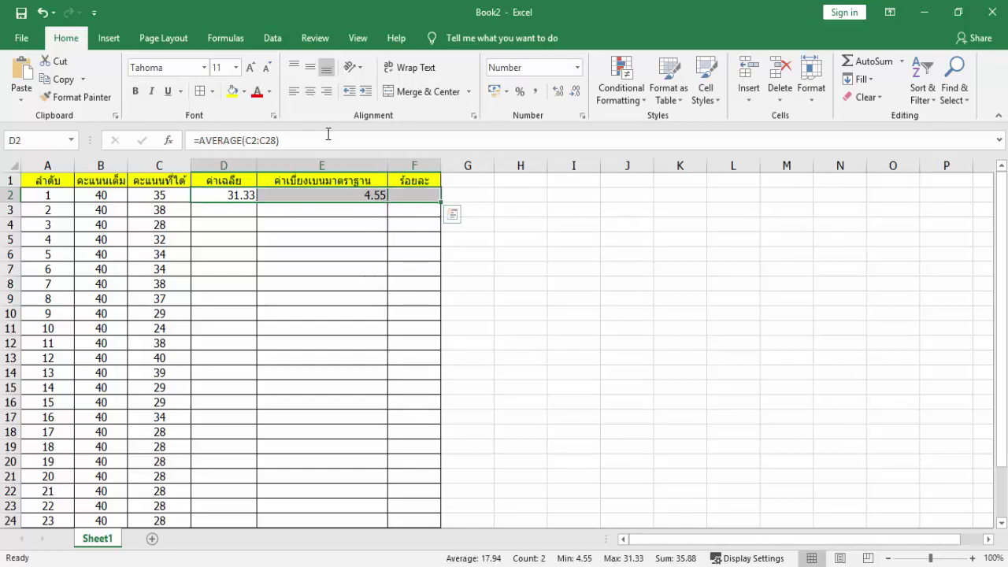
pyautogui.click(310, 92)
pyautogui.click(364, 193)
pyautogui.click(411, 199)
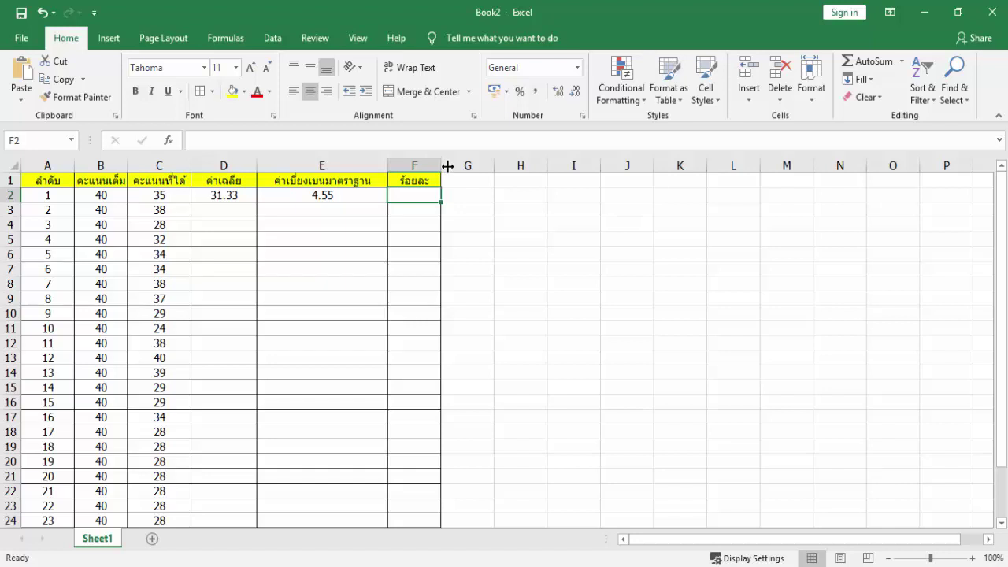
pyautogui.moveTo(442, 164); pyautogui.dragTo(458, 164)
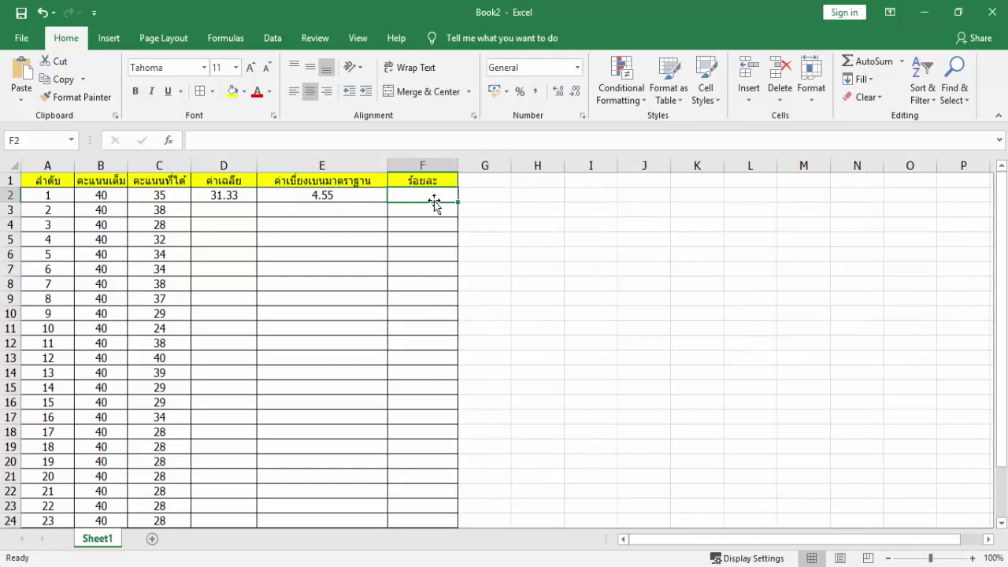
pyautogui.click(277, 143)
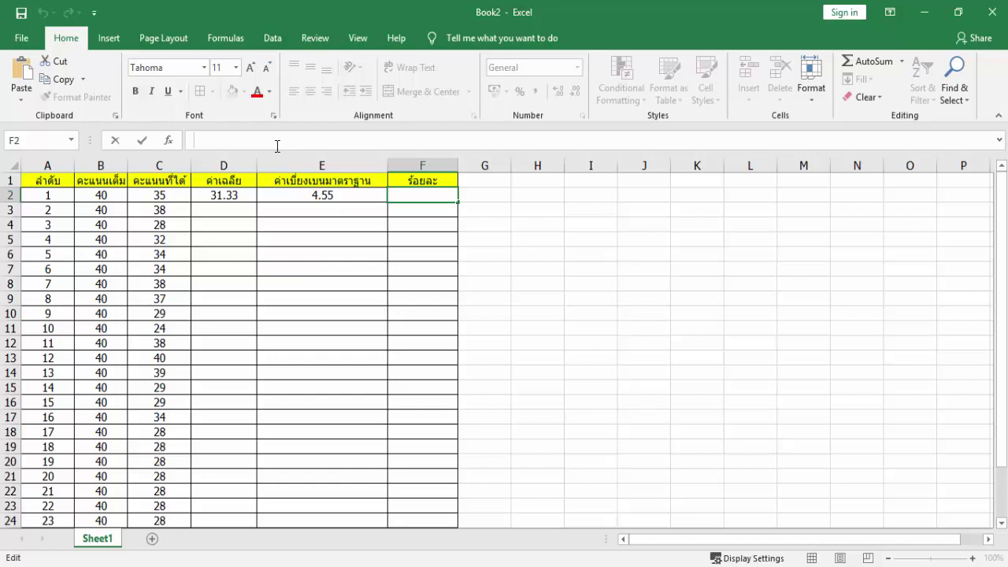
# Step: Enter =(C2/40)*100 in F2 to show 87.5 percent
pyautogui.write('=')
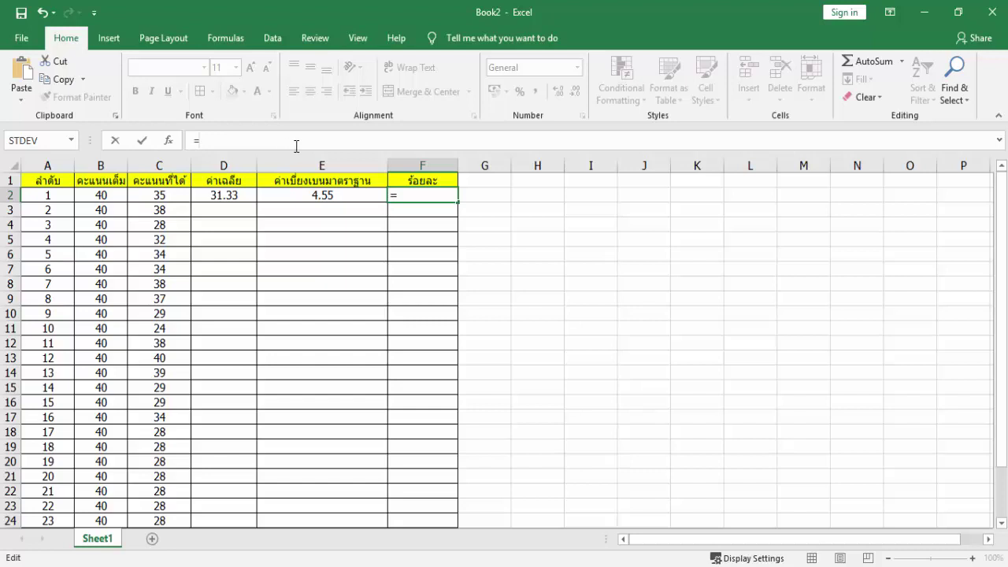
pyautogui.click(154, 195)
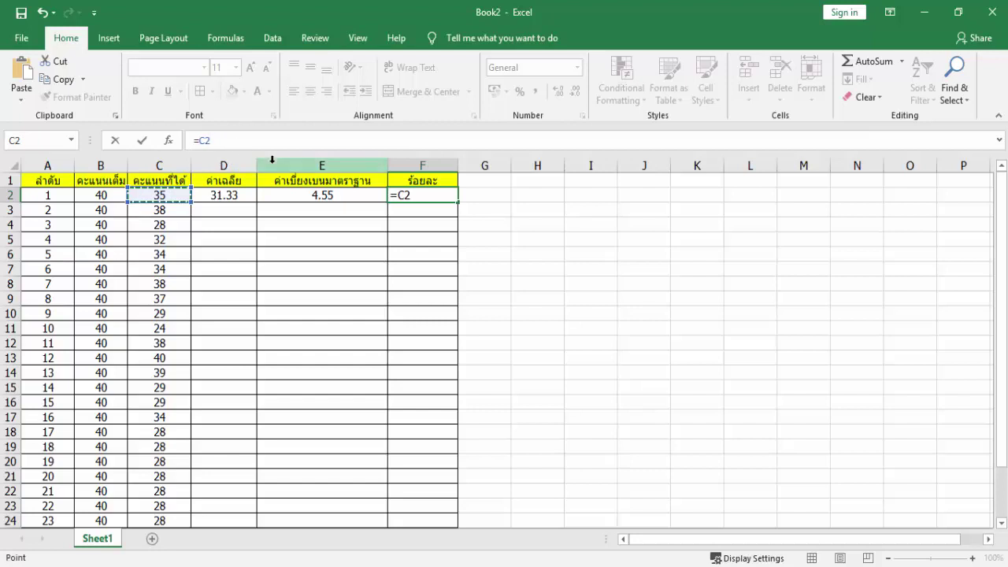
pyautogui.write('/')
pyautogui.write('4')
pyautogui.write('0')
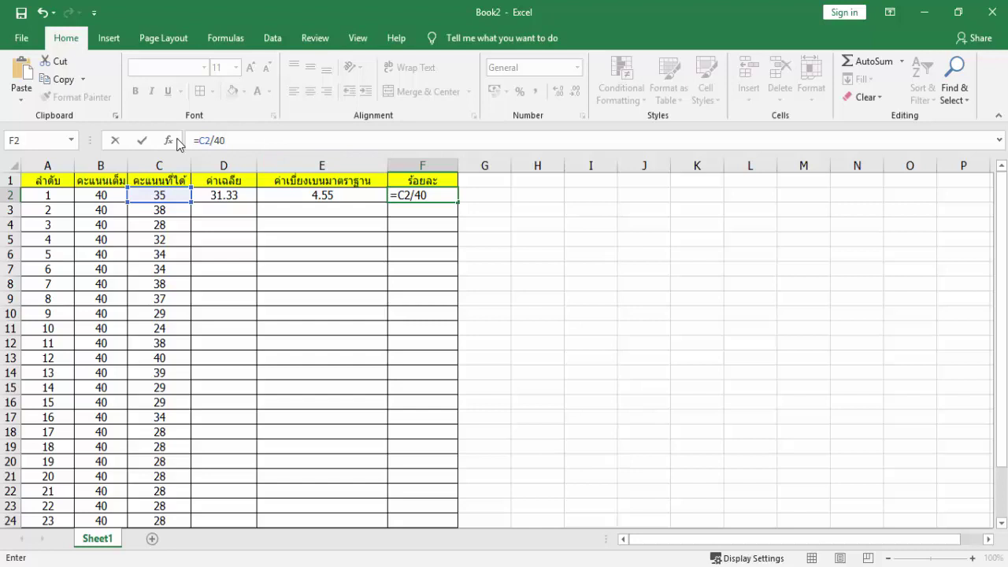
pyautogui.click(201, 143)
pyautogui.write('(')
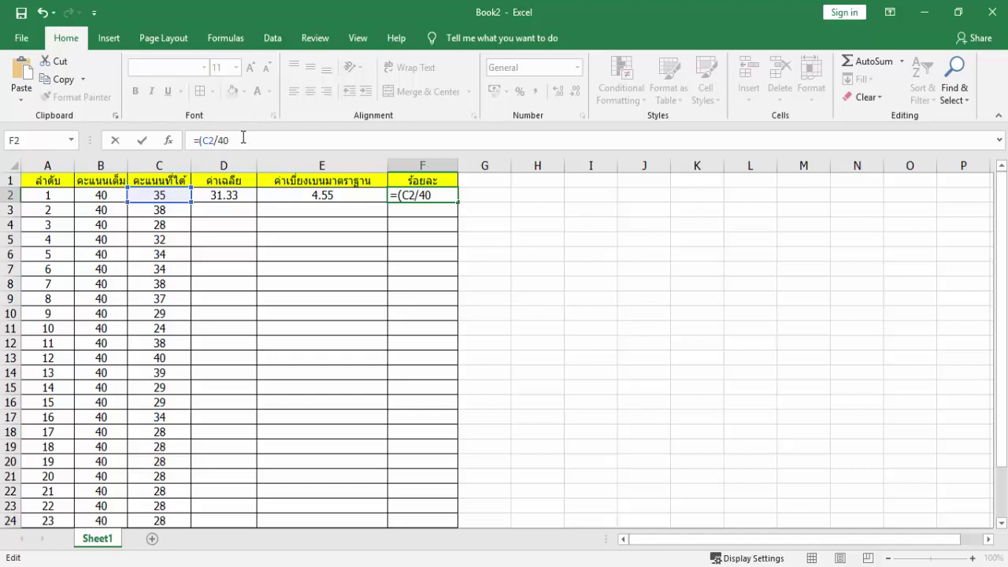
pyautogui.write(')')
pyautogui.write('*')
pyautogui.write('1')
pyautogui.write('00')
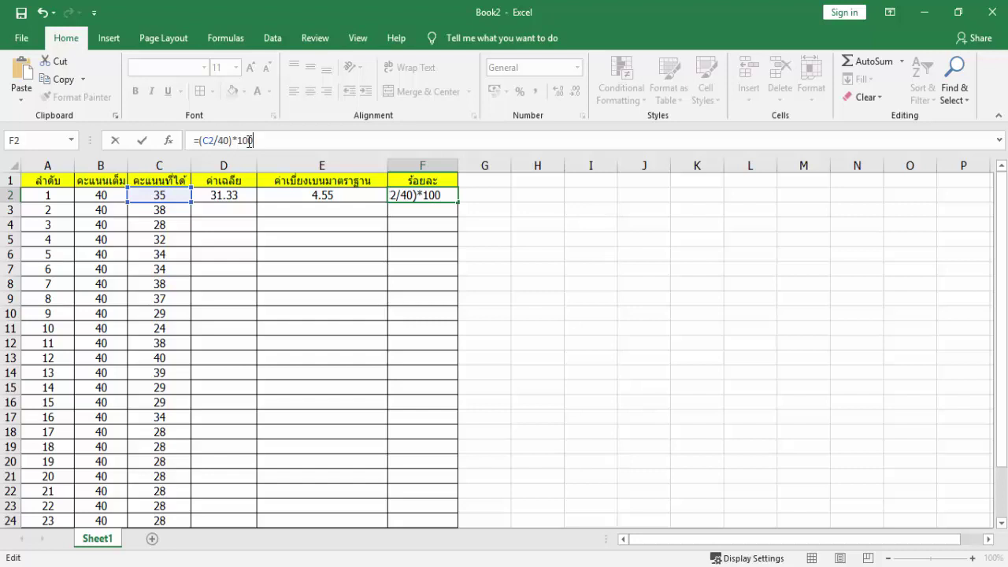
pyautogui.press('Return')
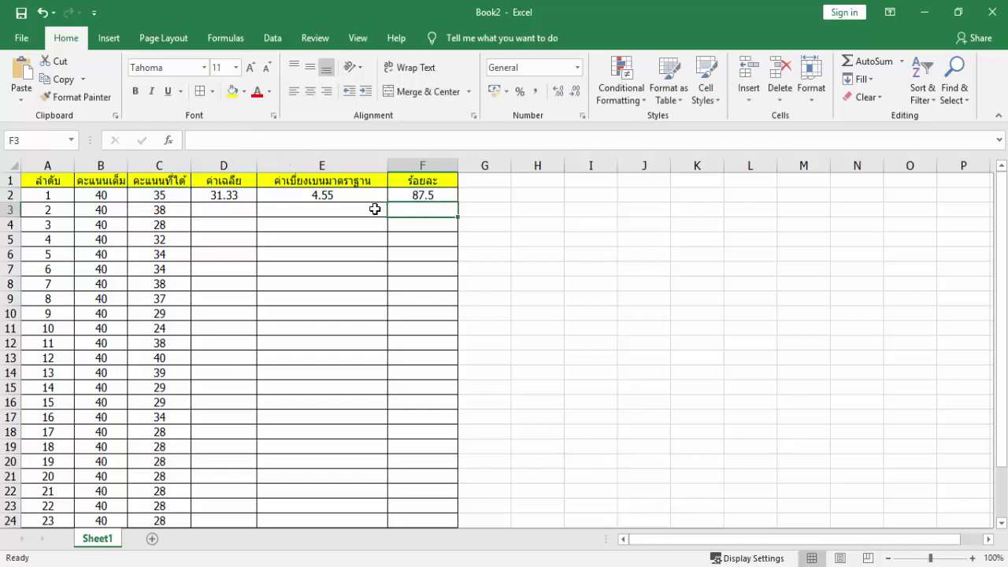
pyautogui.click(439, 194)
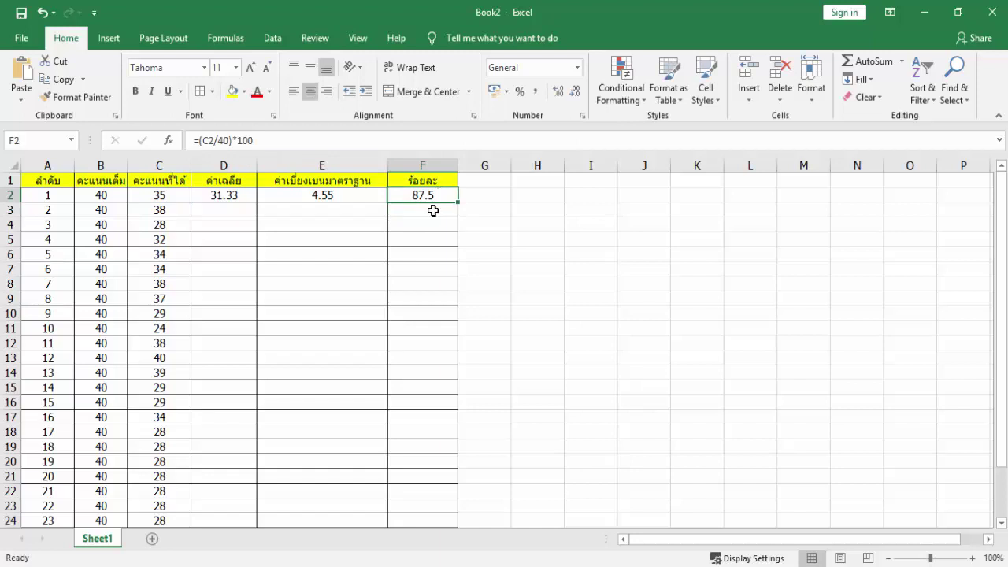
pyautogui.click(241, 204)
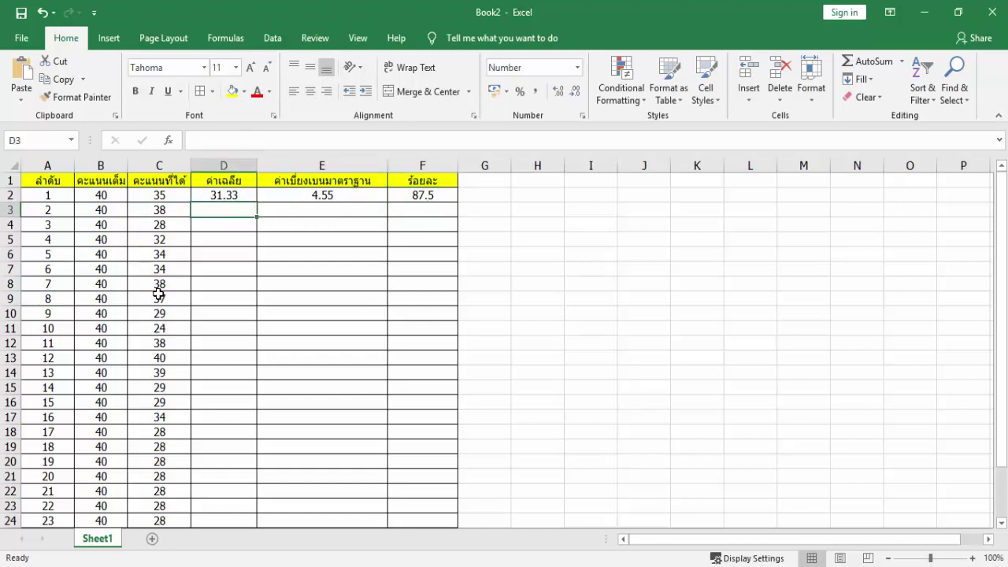
pyautogui.scroll(-4, 205, 336)
pyautogui.scroll(1, 204, 337)
pyautogui.scroll(-5, 204, 336)
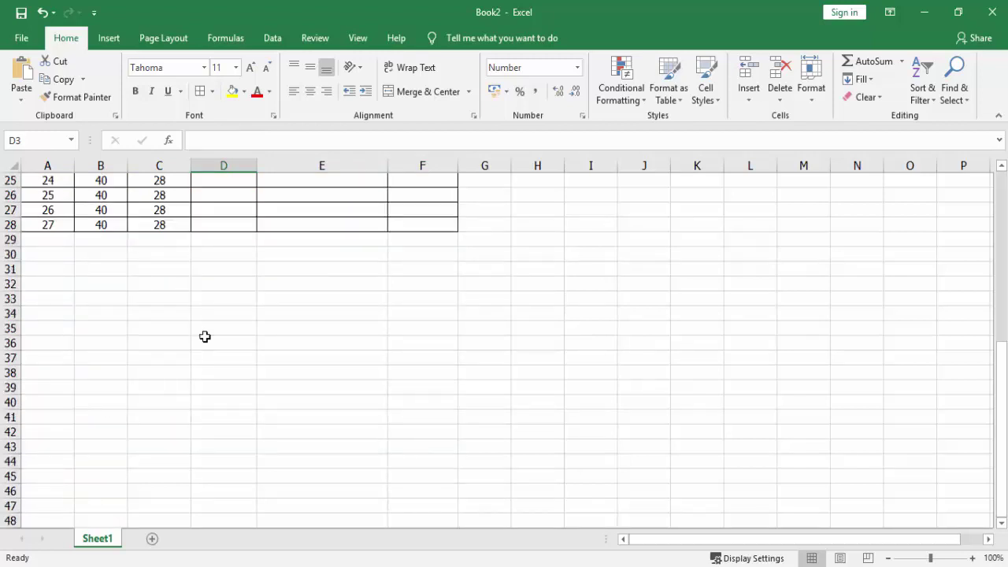
pyautogui.scroll(6, 205, 336)
pyautogui.scroll(2, 205, 337)
pyautogui.click(251, 196)
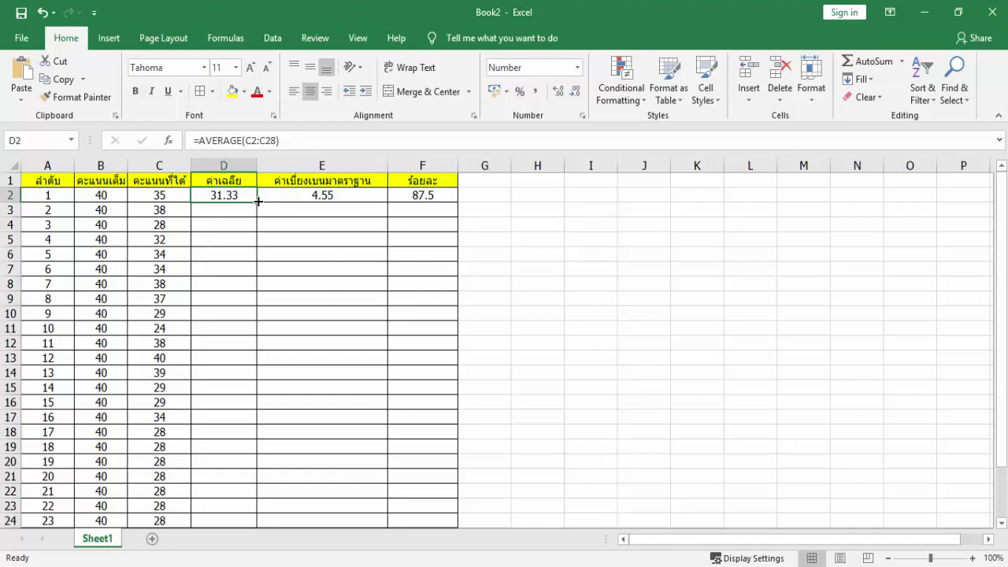
# Step: Fill the AVERAGE, STDEV and percentage formulas from row 2 down to row 28
pyautogui.moveTo(258, 202)
pyautogui.mouseDown()
pyautogui.moveTo(269, 461)
pyautogui.moveTo(259, 531)
pyautogui.moveTo(261, 484)
pyautogui.mouseUp()
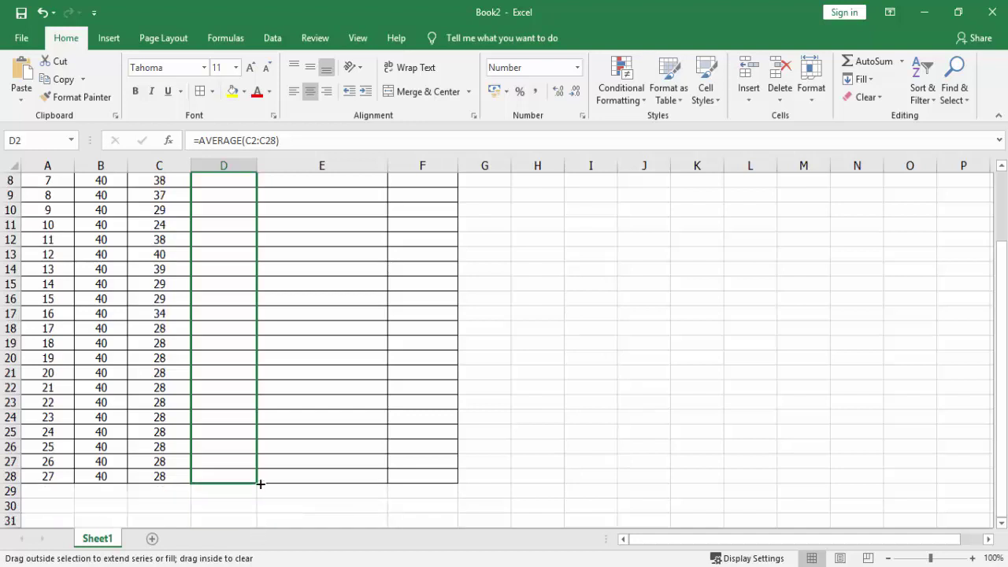
pyautogui.moveTo(261, 485); pyautogui.dragTo(261, 484)
pyautogui.scroll(-1, 199, 391)
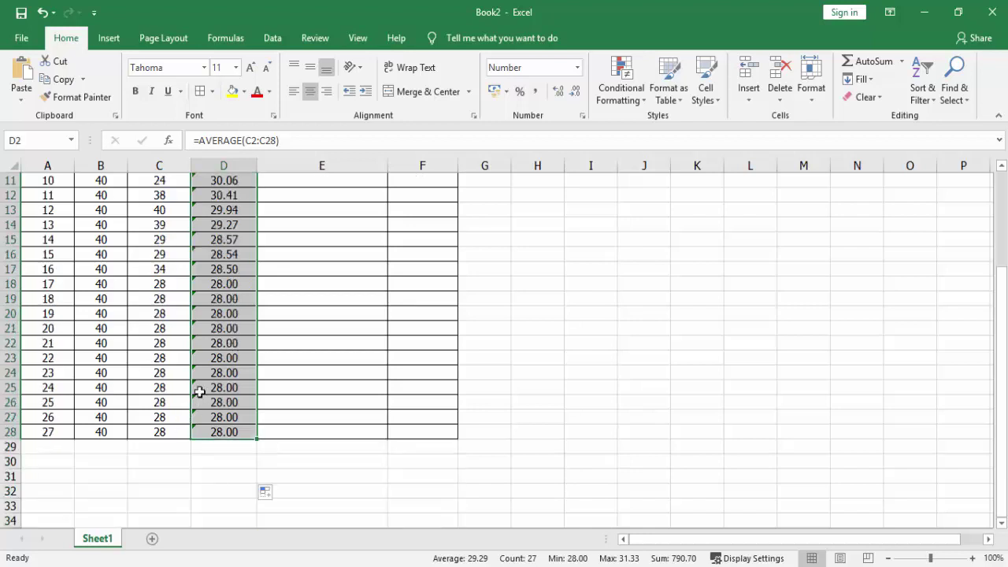
pyautogui.scroll(2, 199, 391)
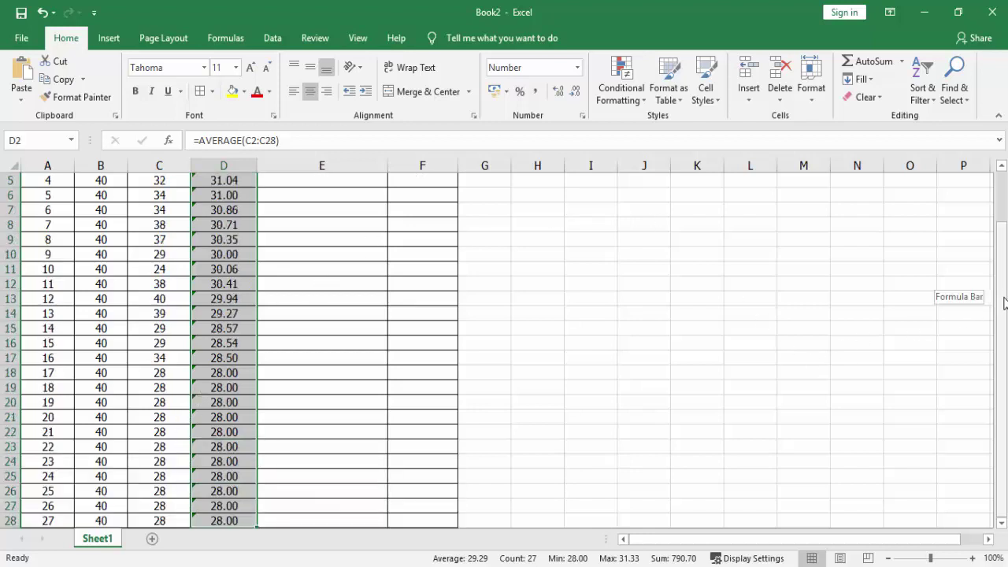
pyautogui.scroll(2, 1000, 236)
pyautogui.click(367, 197)
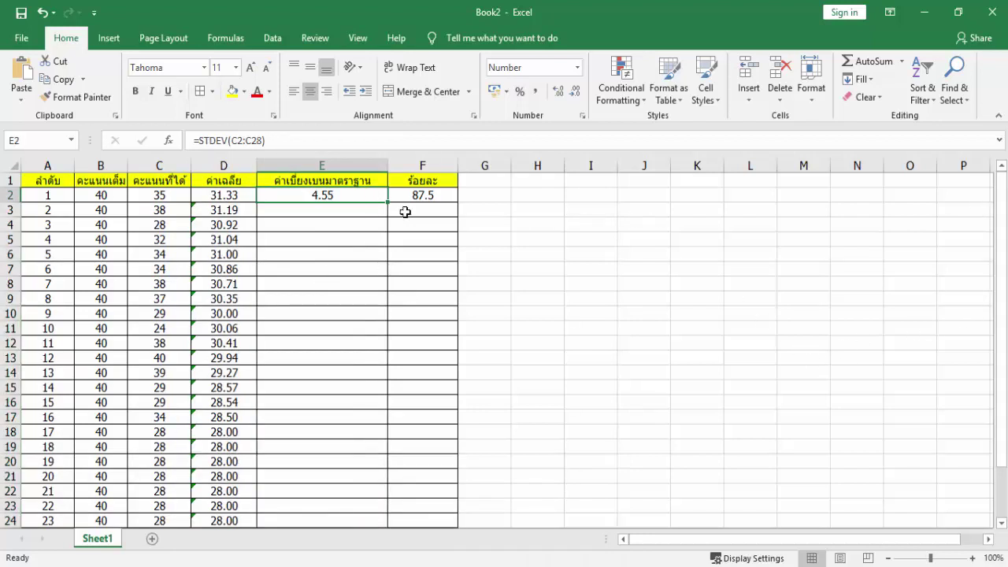
pyautogui.moveTo(387, 202)
pyautogui.mouseDown()
pyautogui.moveTo(391, 520)
pyautogui.moveTo(386, 513)
pyautogui.mouseUp()
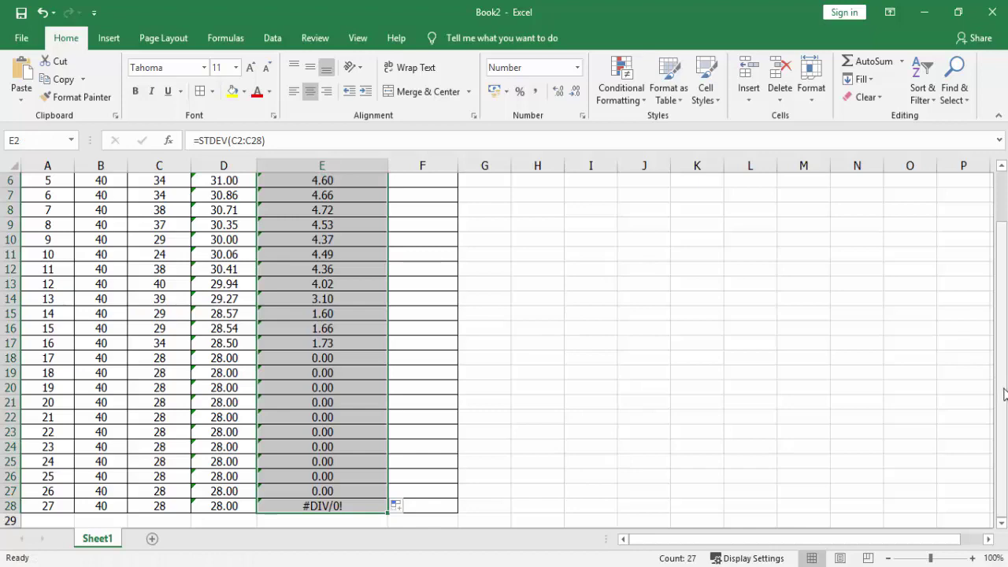
pyautogui.moveTo(1005, 393); pyautogui.dragTo(1000, 386)
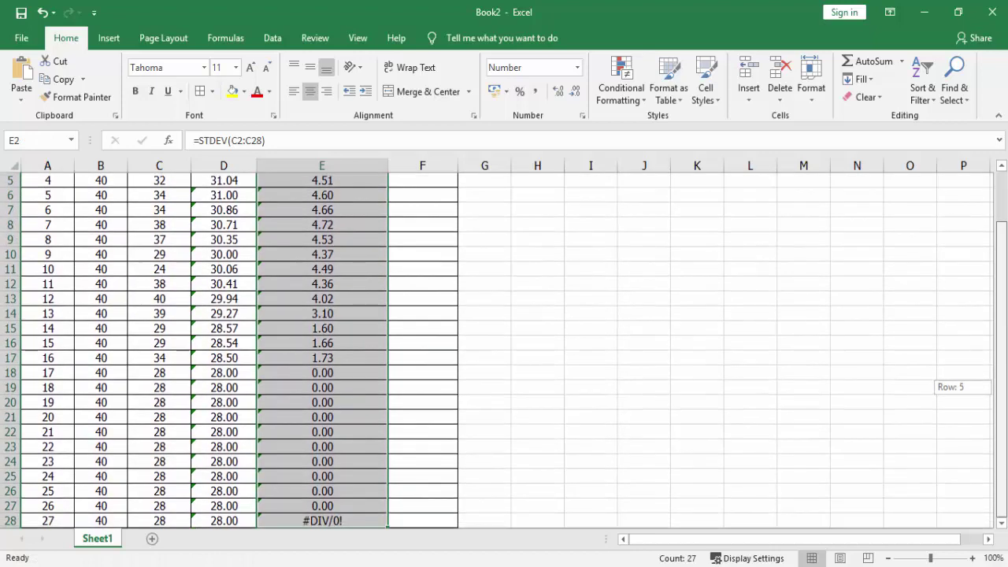
pyautogui.moveTo(1000, 387); pyautogui.dragTo(1000, 376)
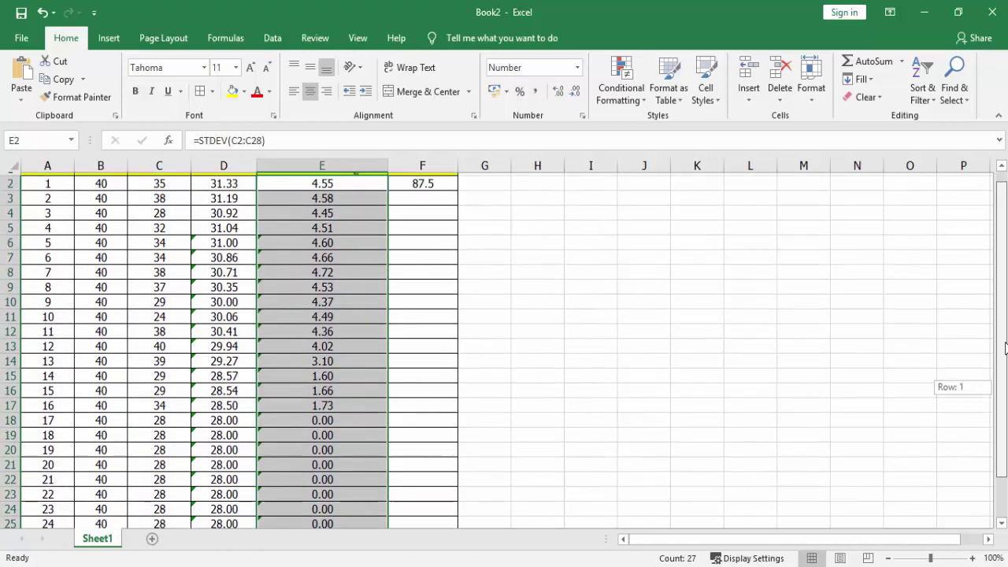
pyautogui.click(450, 199)
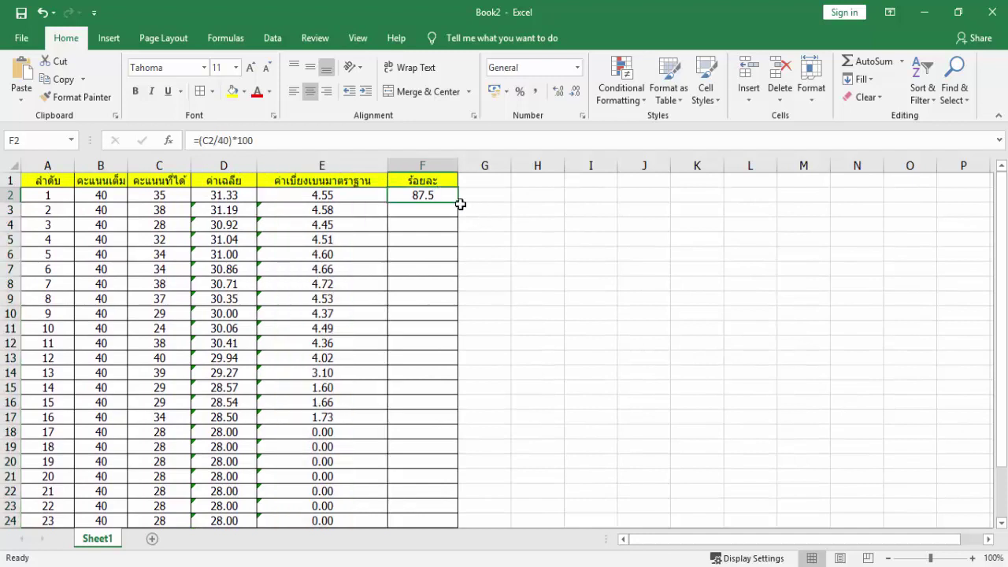
pyautogui.moveTo(458, 203); pyautogui.dragTo(469, 518)
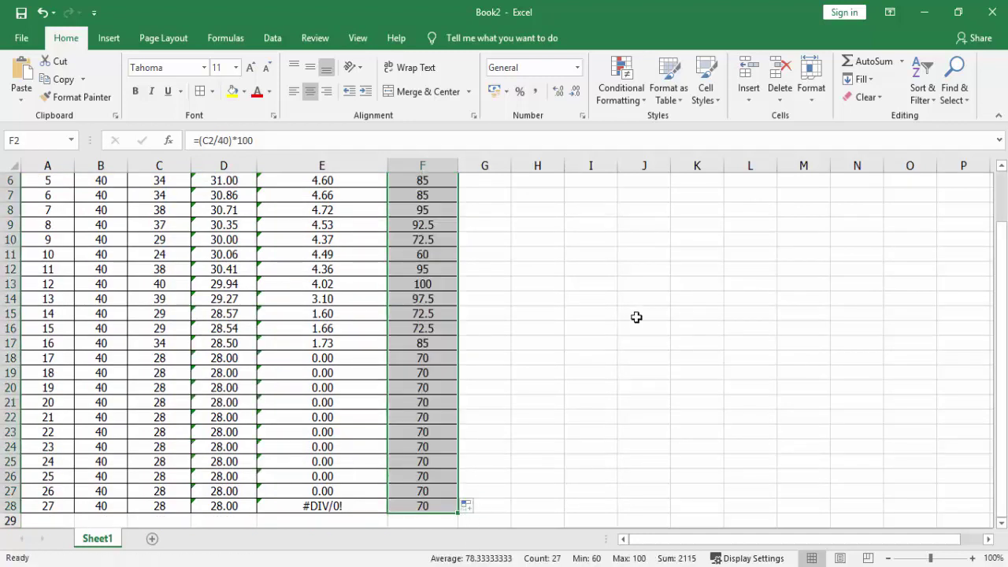
pyautogui.moveTo(998, 362); pyautogui.dragTo(998, 339)
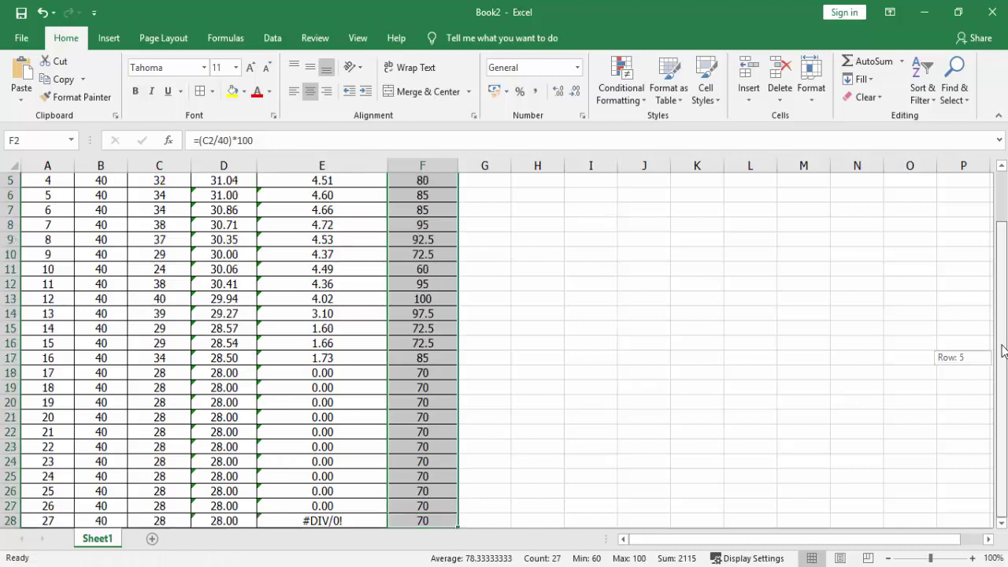